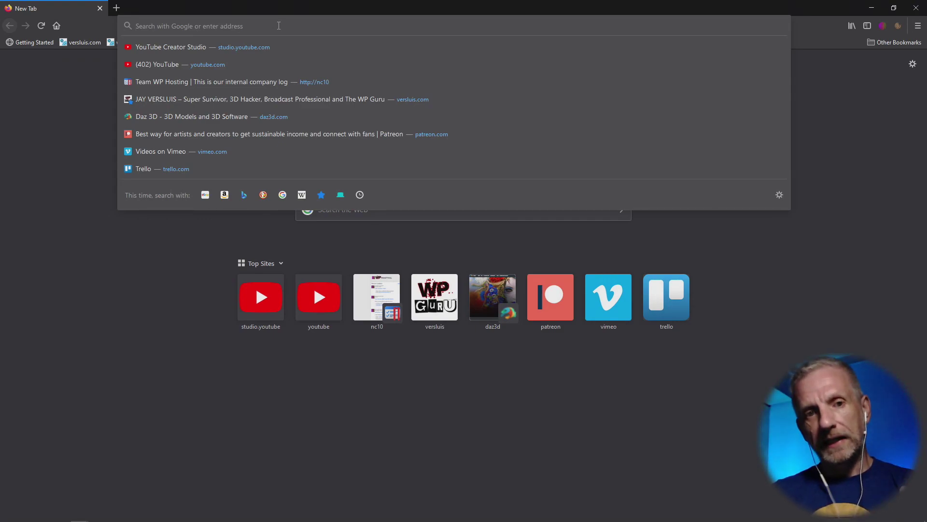
Step: Go to wordpress.org and open its Plugins directory
type("wordpress.org/")
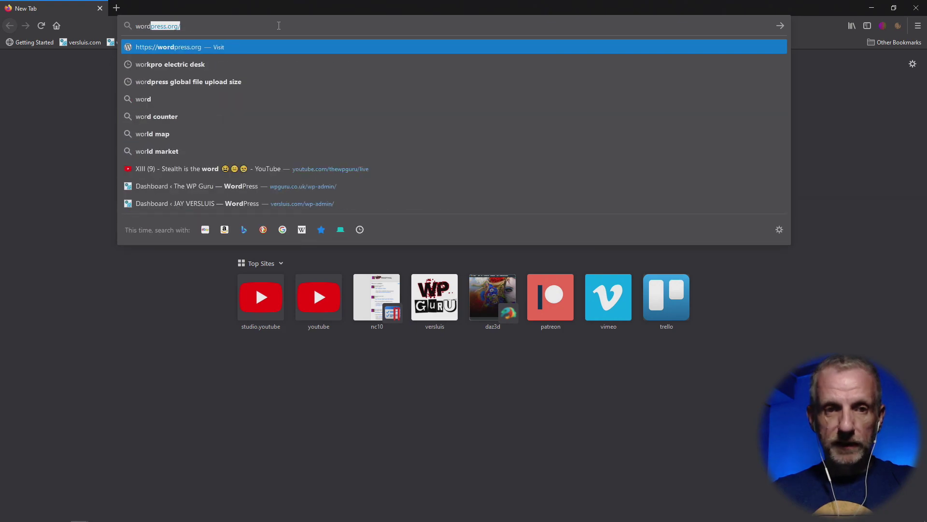
key("Return")
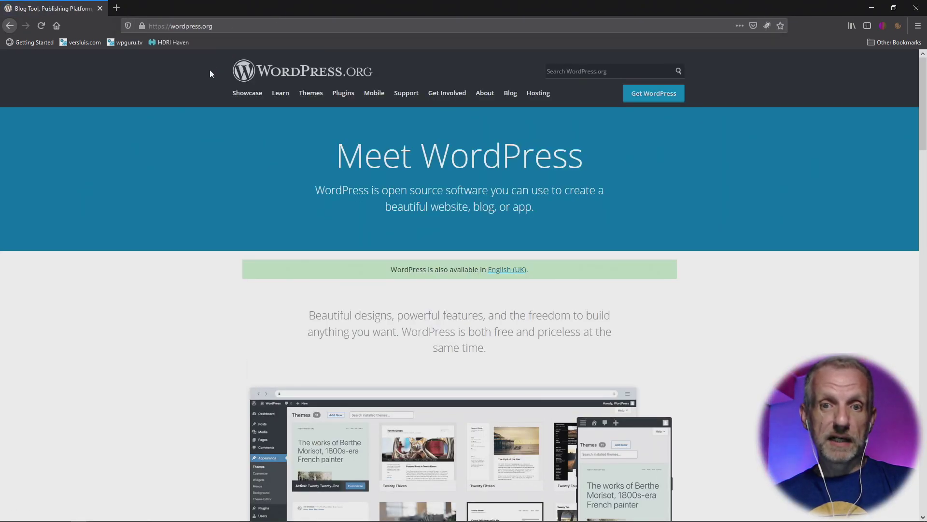
left_click(351, 98)
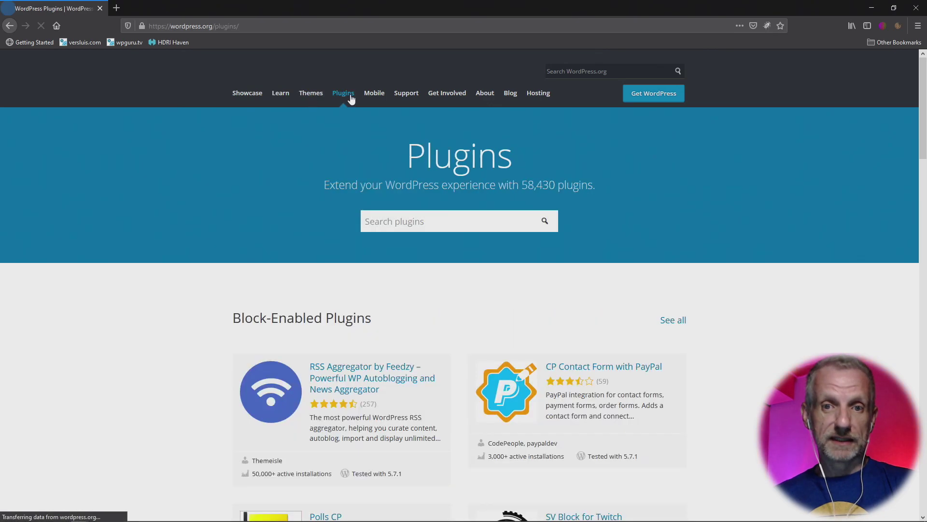
Step: Zoom in on the Plugins directory and scroll through the block-enabled and featured listings
left_click(430, 221)
key("ctrl+plus")
key("ctrl+plus")
scroll(435, 372, "down", 5)
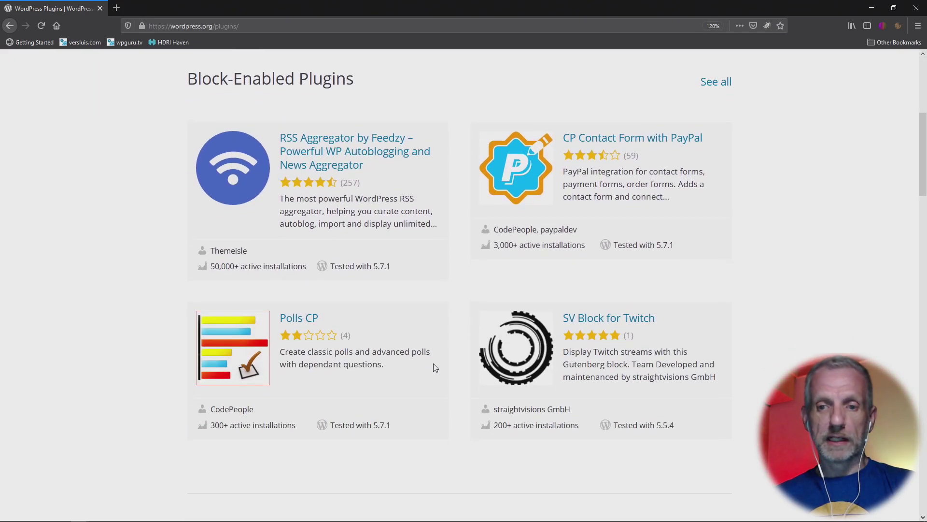
scroll(417, 243, "down", 8)
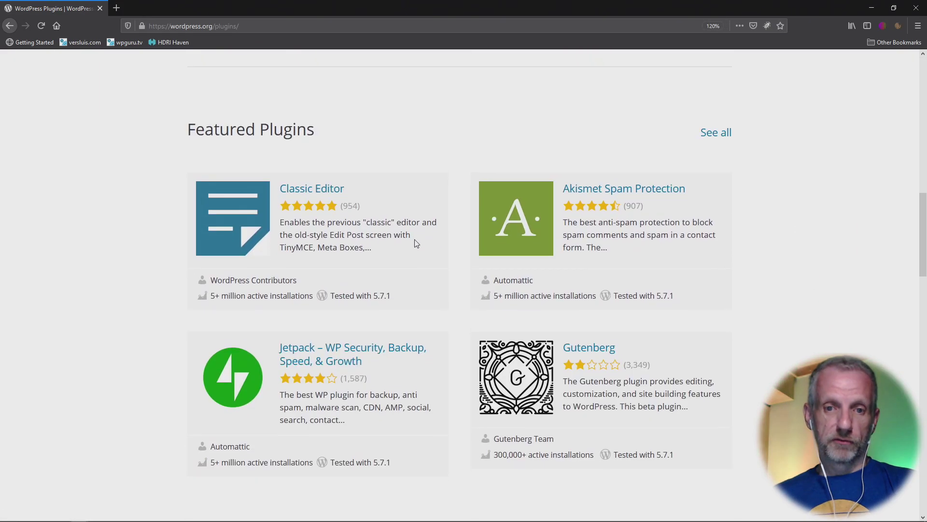
scroll(328, 120, "up", 1)
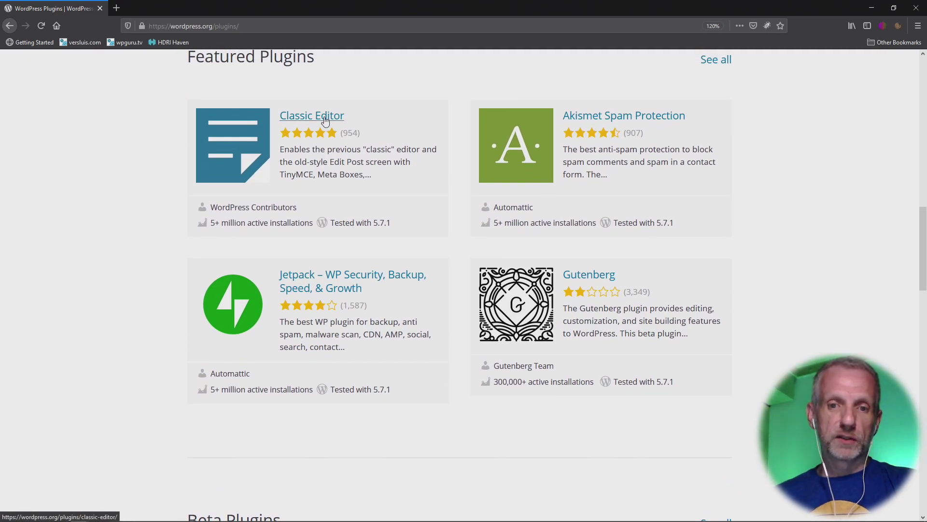
scroll(408, 138, "up", 12)
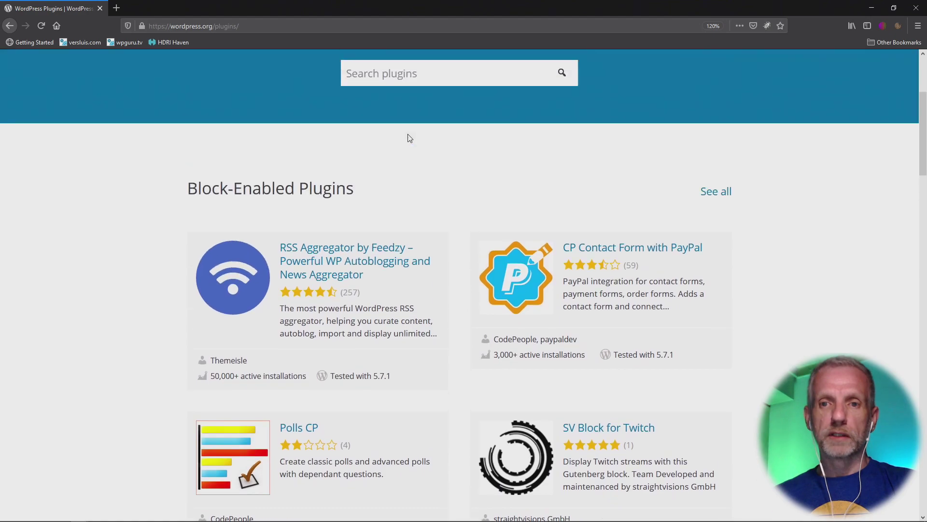
scroll(459, 250, "down", 5)
scroll(460, 256, "up", 5)
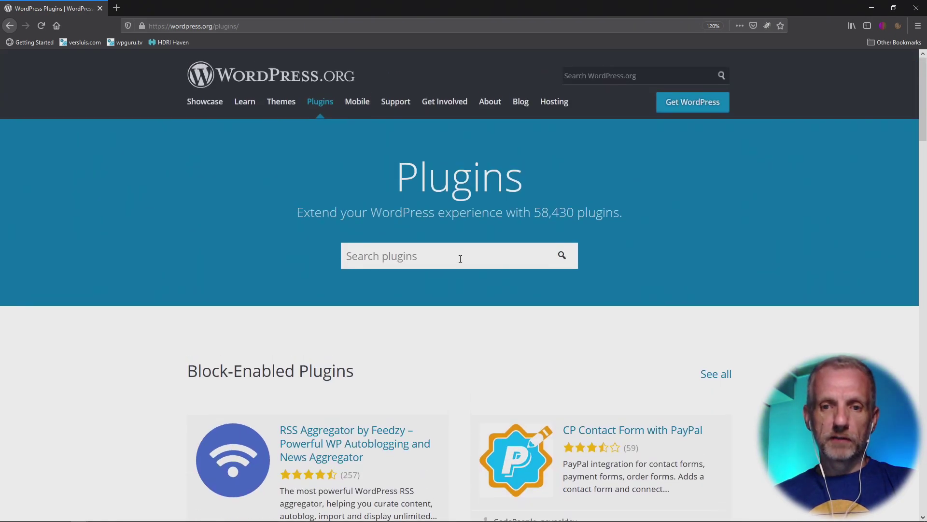
Step: Search the plugin directory for 'child theme w' and open the Child Theme Wizard plugin page
left_click(461, 257)
type("child theme wizard")
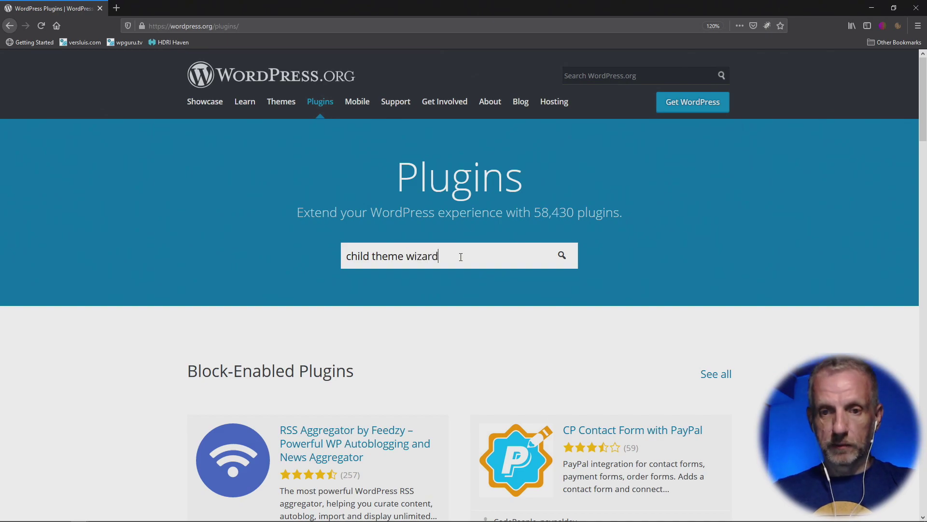
key("Return")
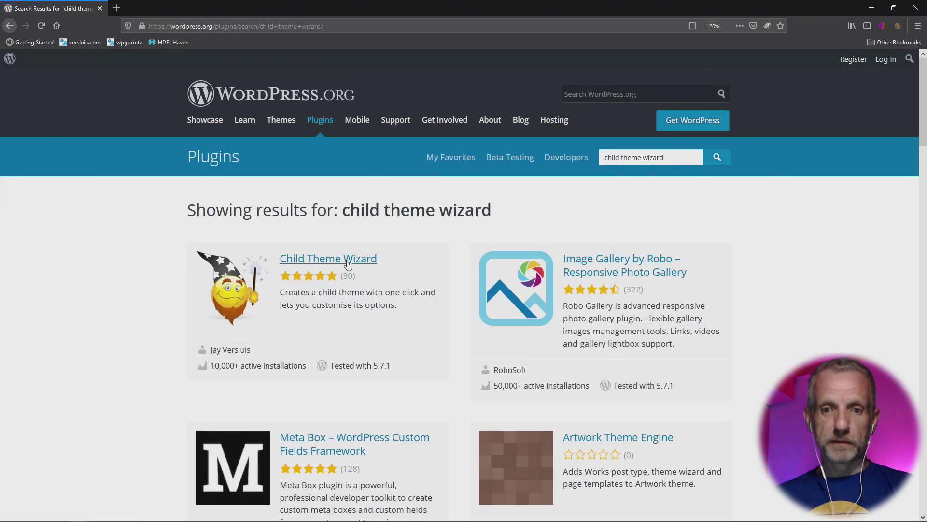
left_click(348, 263)
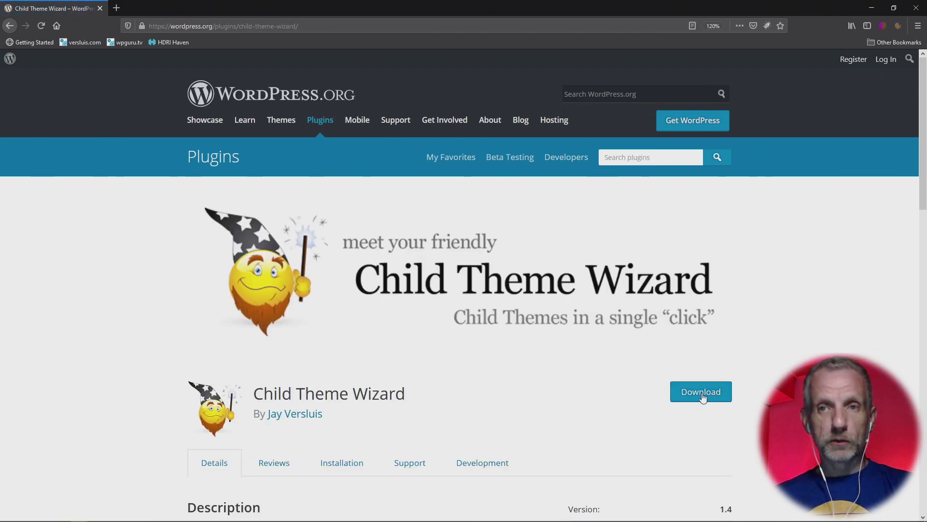
Step: Show the plugin's Development tab and review the version 1.4 changelog
scroll(704, 396, "down", 5)
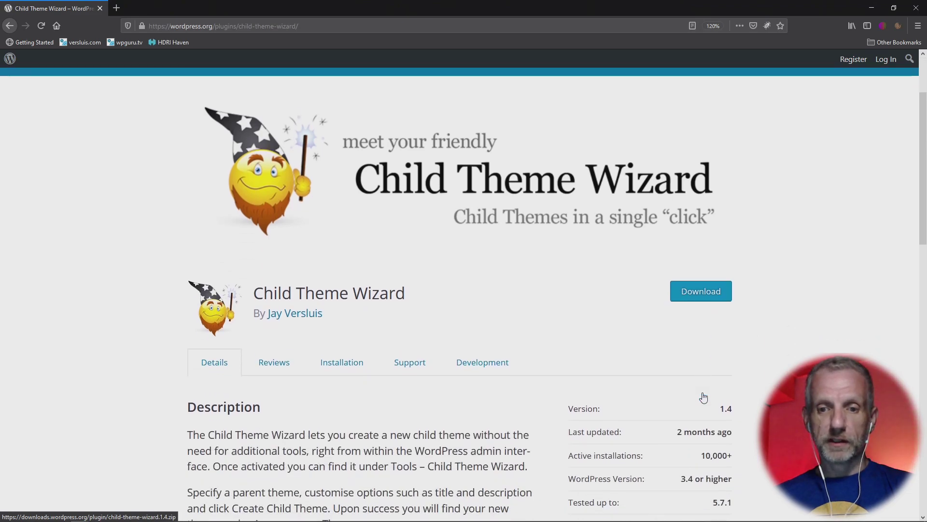
scroll(703, 396, "down", 1)
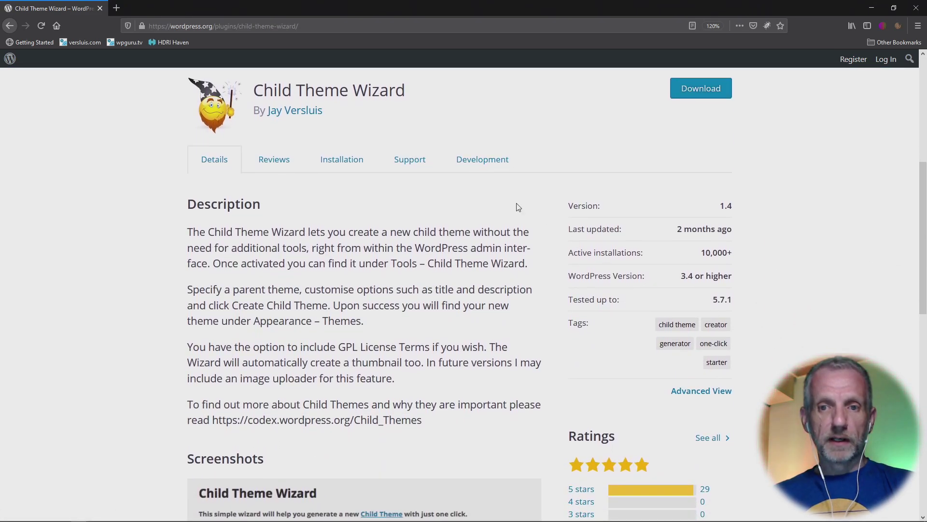
left_click(488, 157)
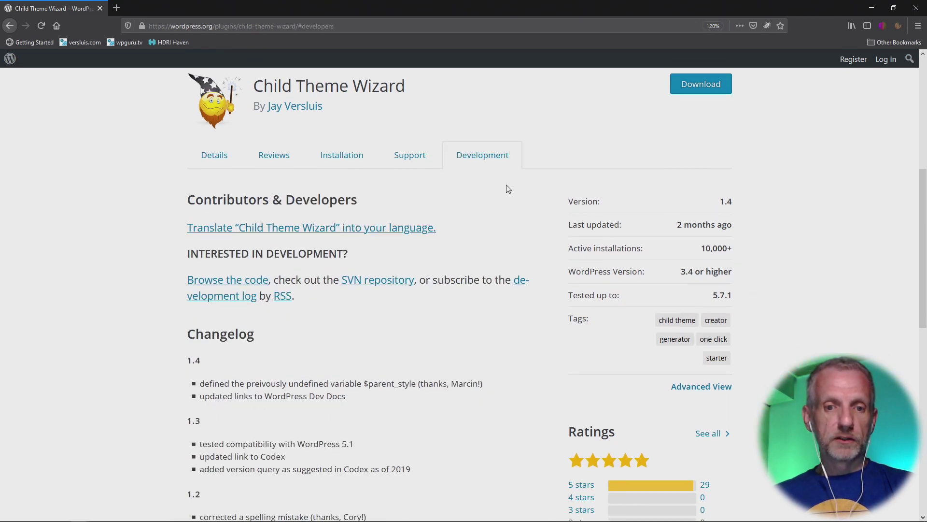
scroll(508, 191, "down", 2)
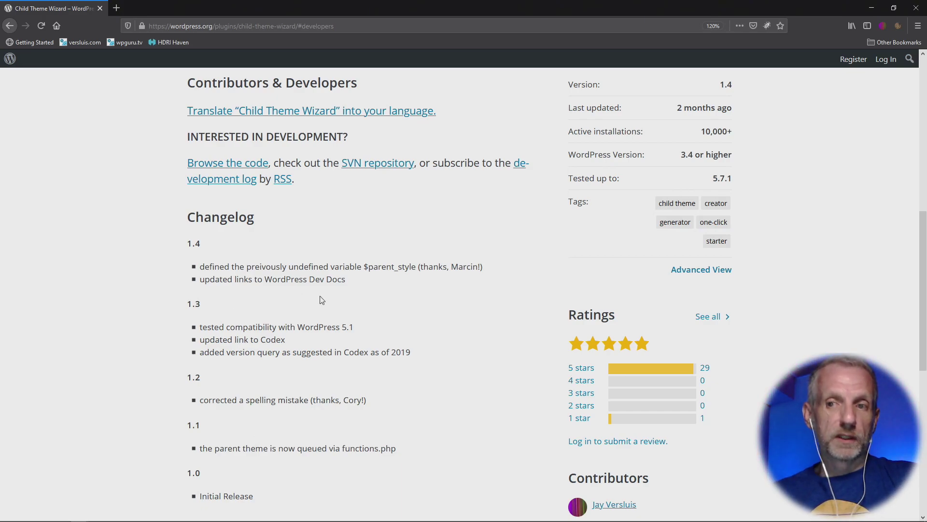
scroll(565, 191, "up", 4)
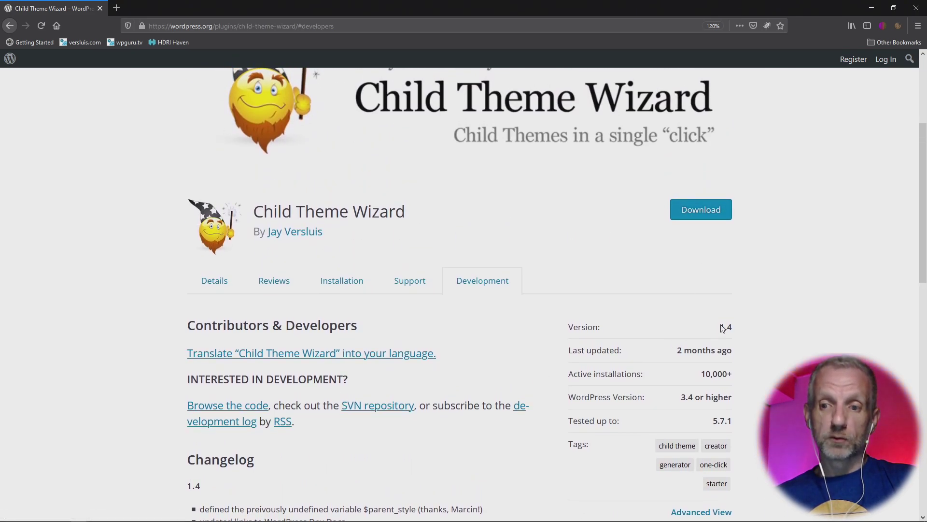
scroll(579, 315, "down", 3)
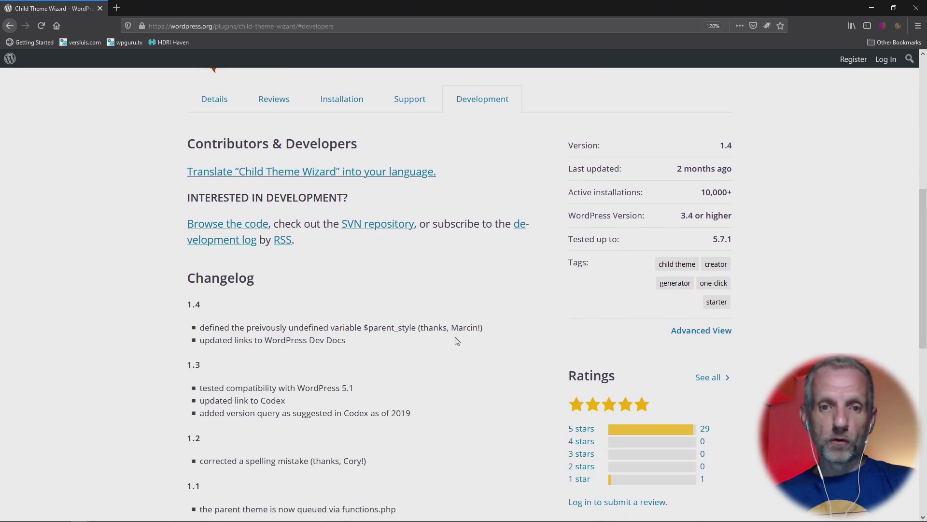
Step: Open the plugin's SVN repository, enlarge the text, and browse to the tags/1.3 folder
left_click(383, 228)
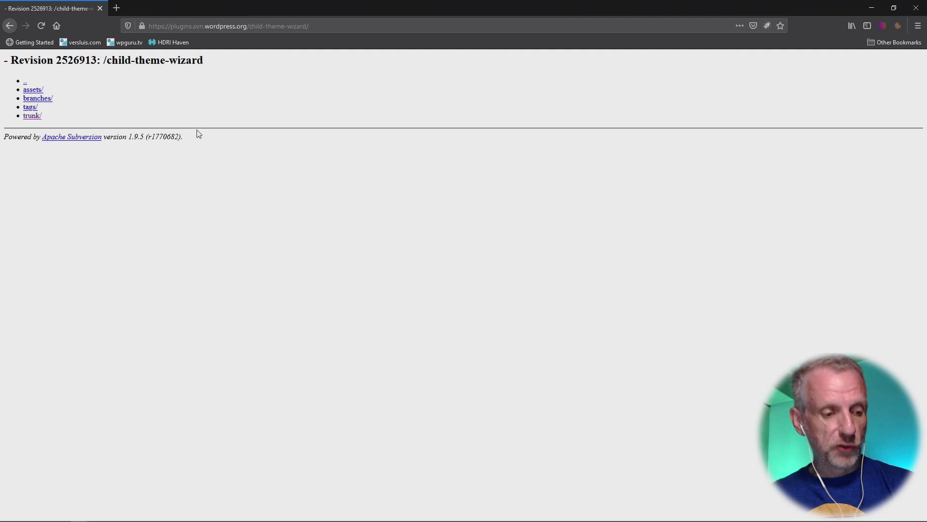
key("ctrl+plus")
key("ctrl+plus")
key("ctrl+plus")
key("ctrl+plus")
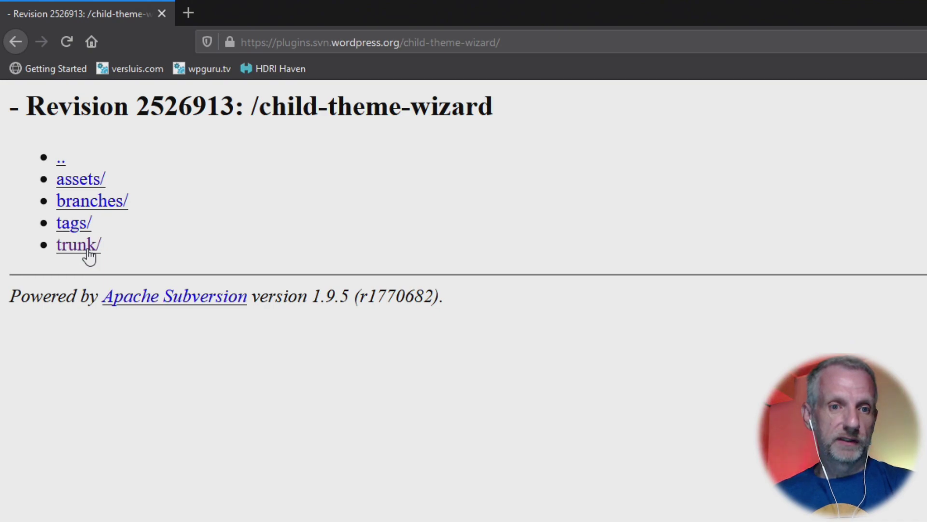
left_click(75, 224)
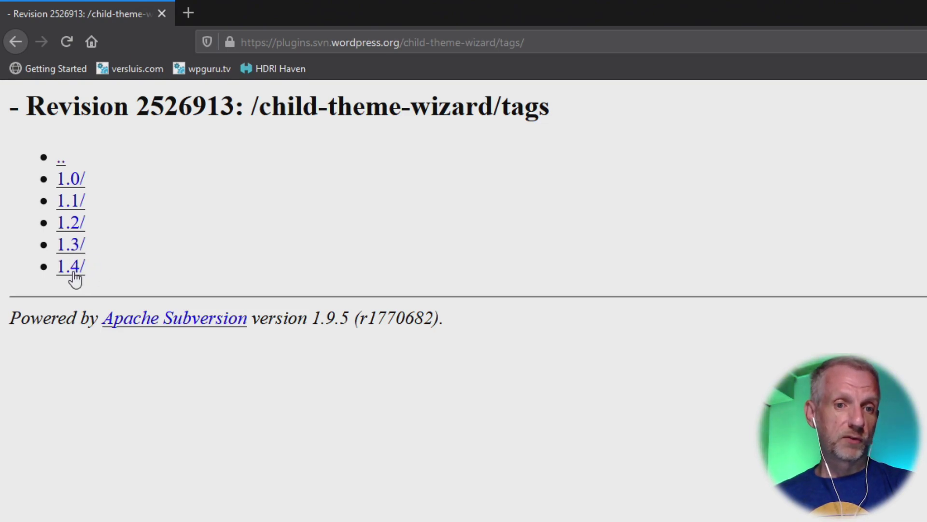
left_click(72, 250)
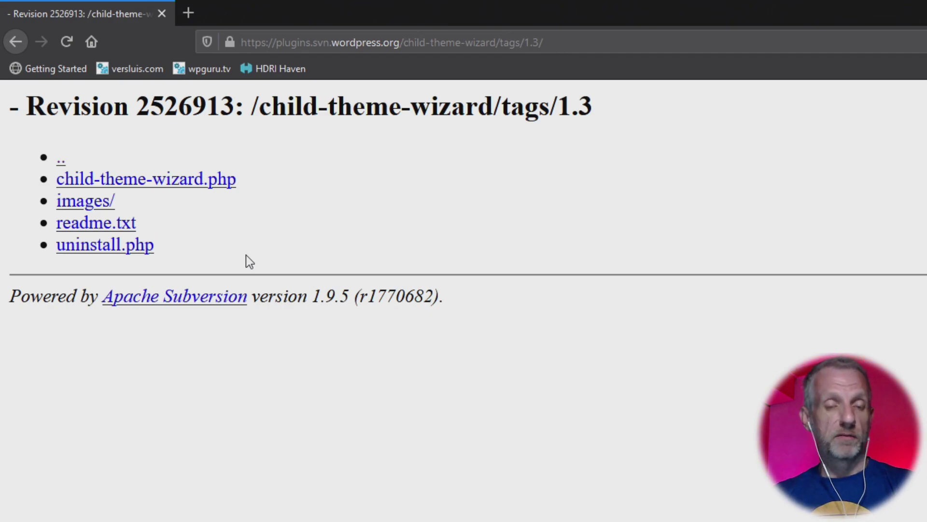
Step: Check that child-theme-wizard.php declares Version 1.3, then return to the tags/1.3 listing
left_click(110, 184)
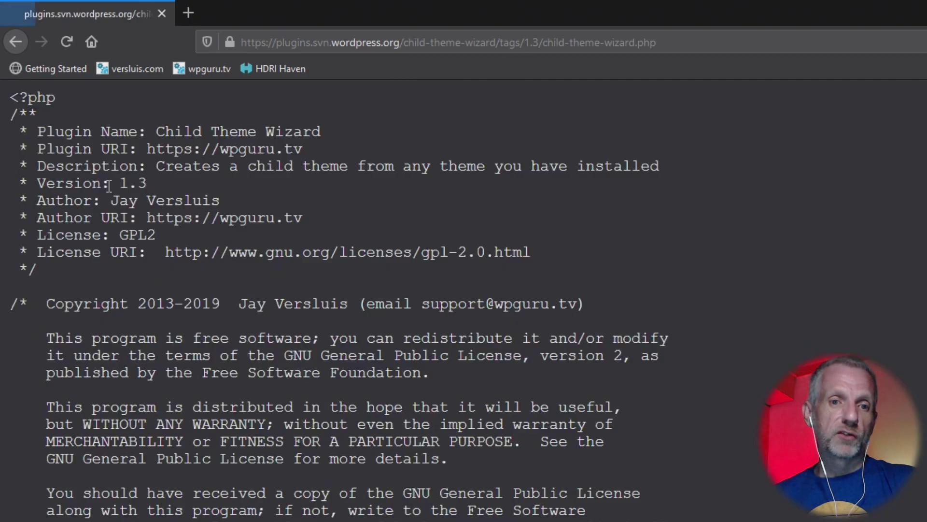
scroll(439, 344, "down", 15)
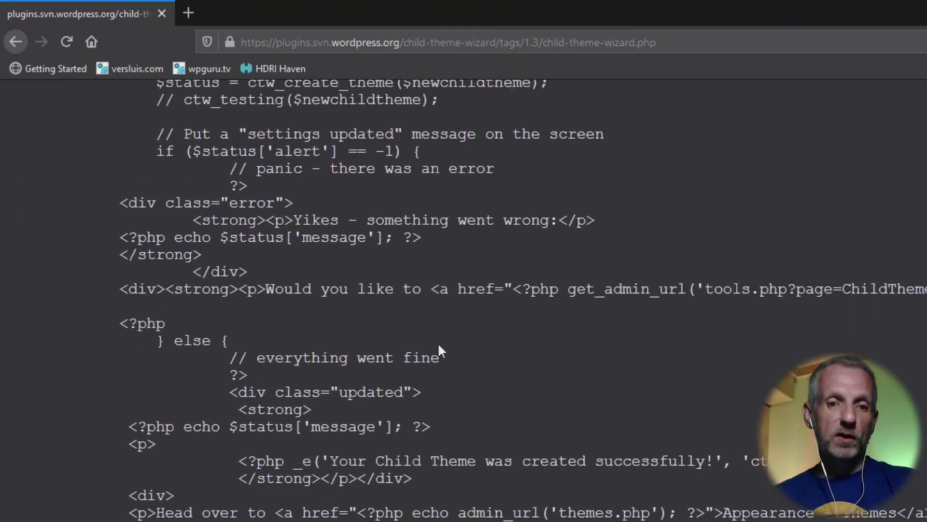
scroll(439, 347, "up", 20)
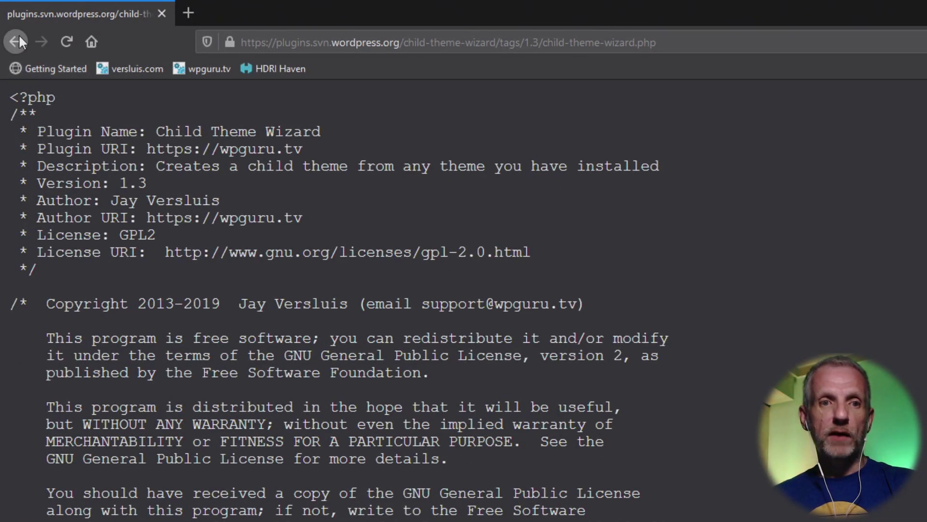
left_click(18, 42)
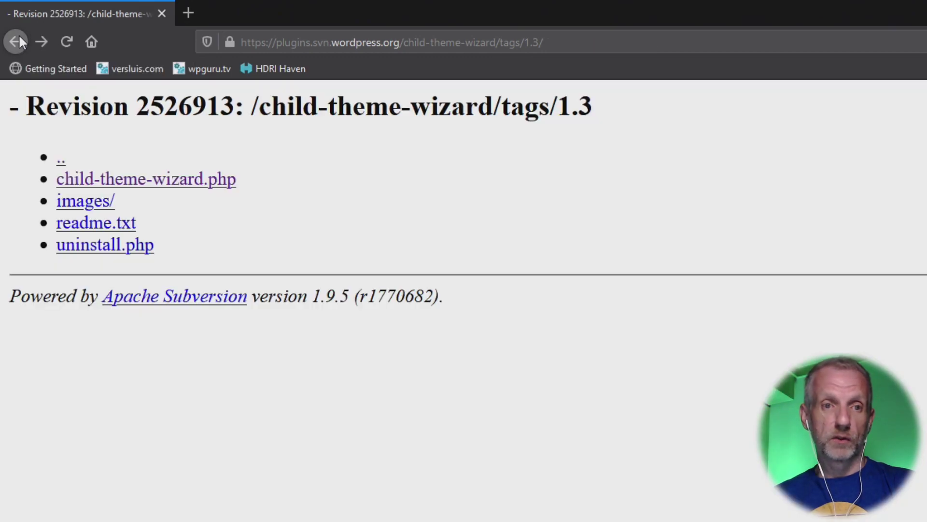
Step: Return to the Development tab and open Advanced View, scrolling down to the Previous Versions section
left_click(18, 42)
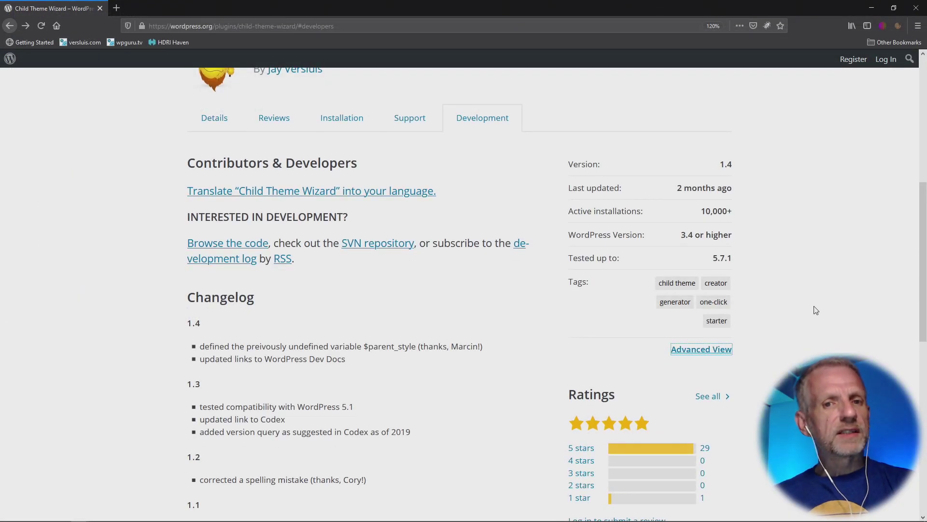
scroll(816, 310, "down", 2)
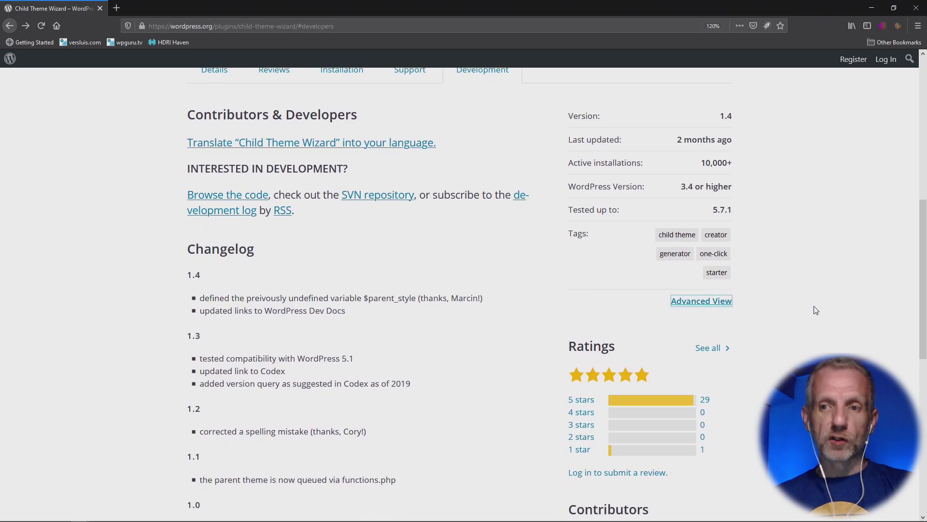
scroll(816, 310, "up", 3)
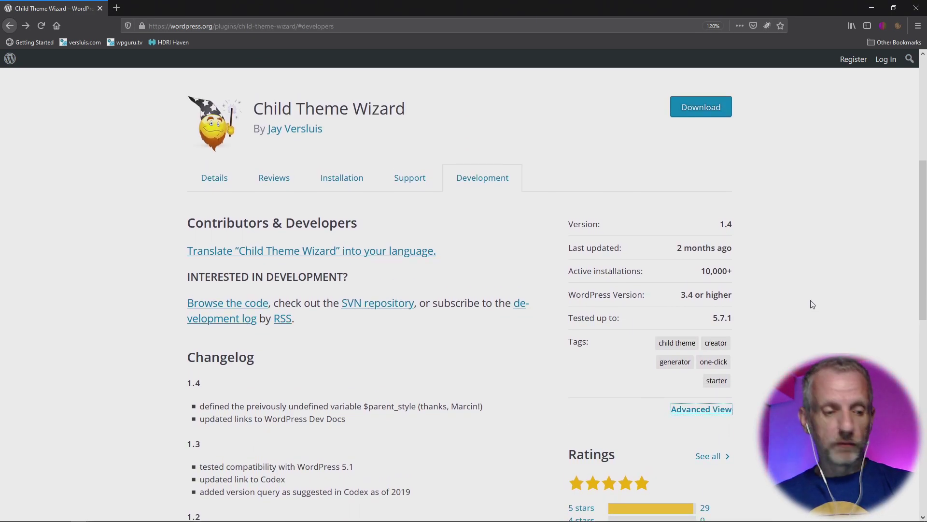
scroll(811, 304, "down", 5)
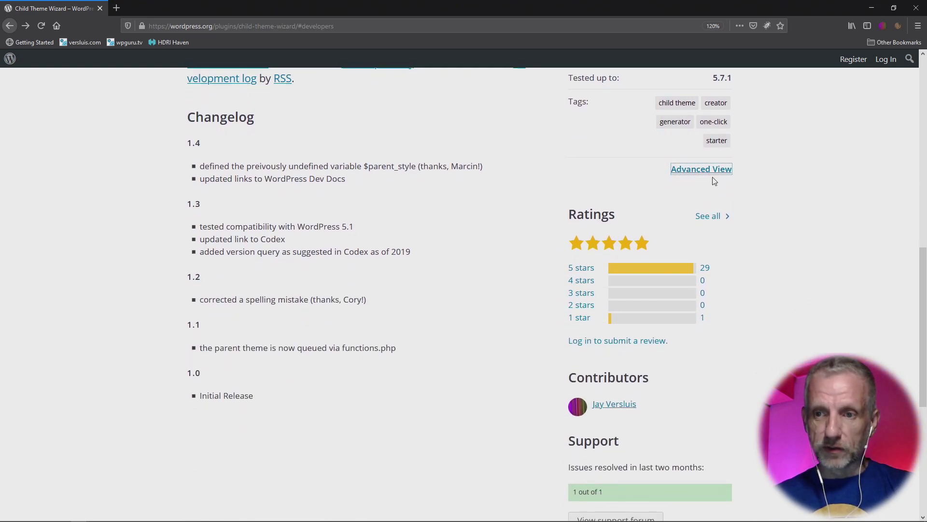
left_click(707, 170)
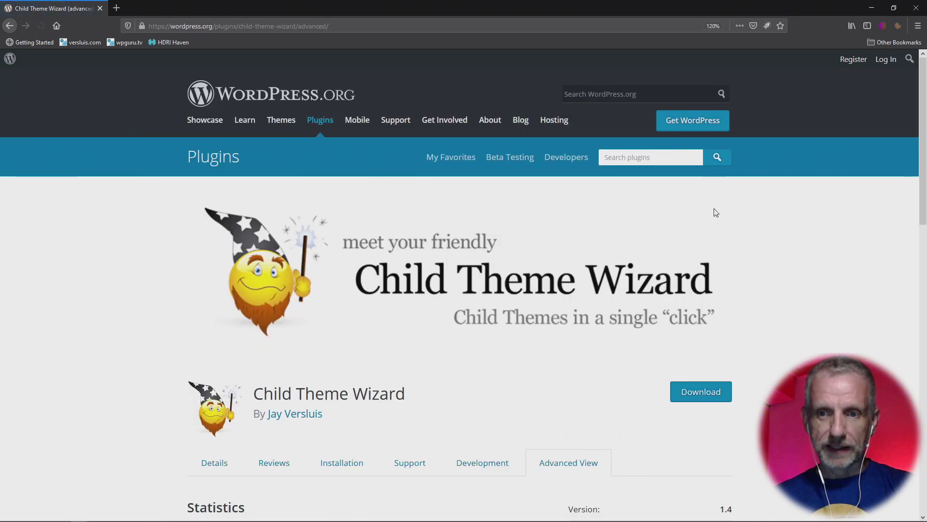
scroll(594, 468, "down", 6)
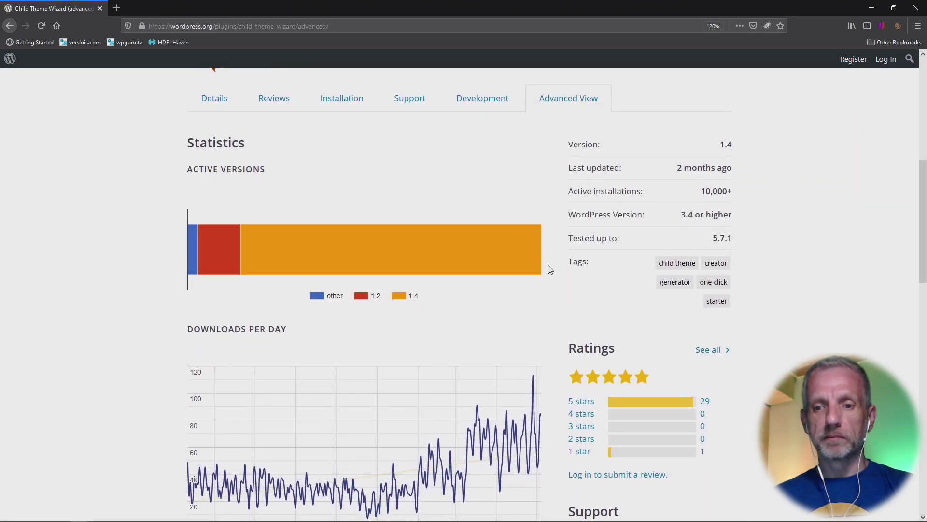
scroll(566, 338, "down", 8)
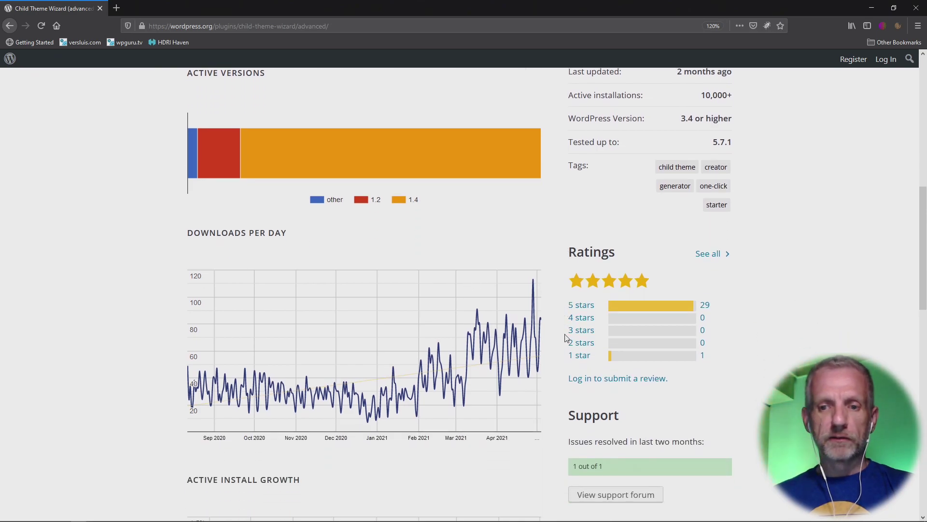
scroll(567, 338, "down", 8)
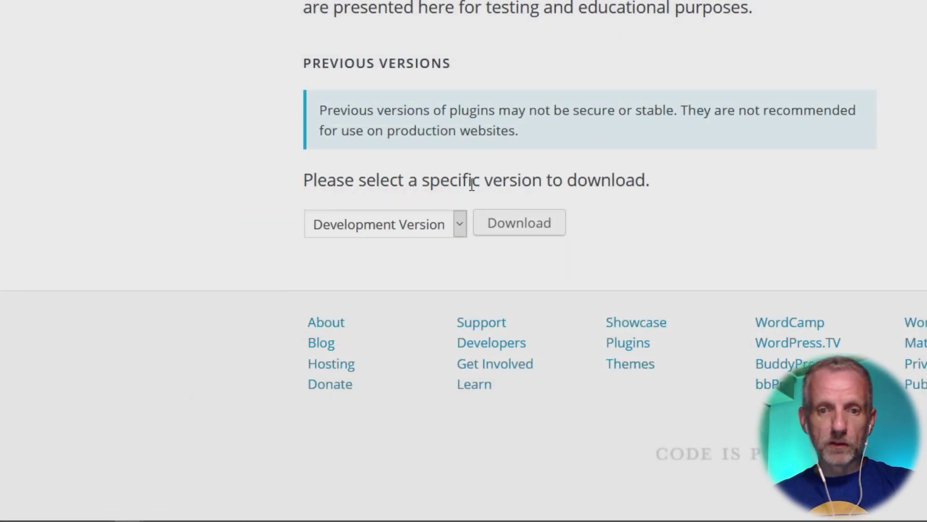
Step: Pick version 1.3 under Previous Versions and download child-theme-wizard.1.3.zip
left_click(462, 227)
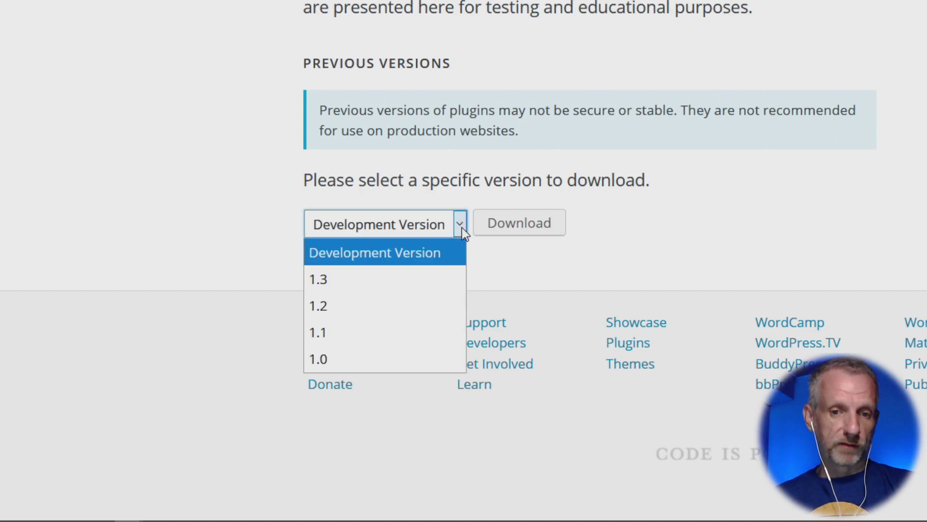
left_click(370, 285)
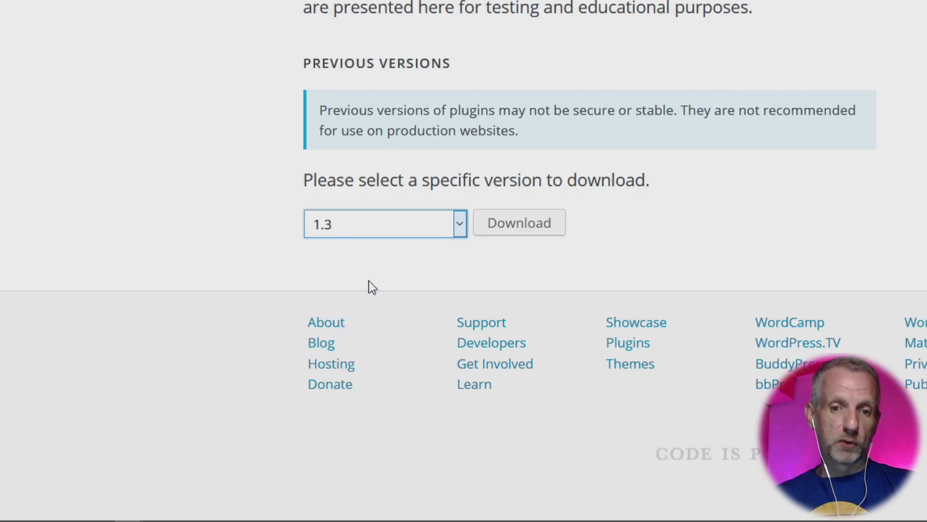
left_click(531, 232)
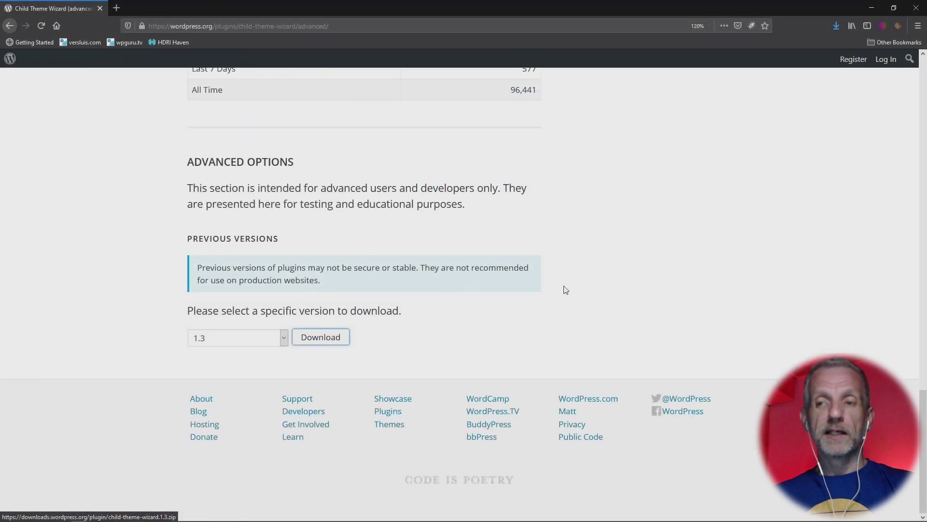
left_click(835, 27)
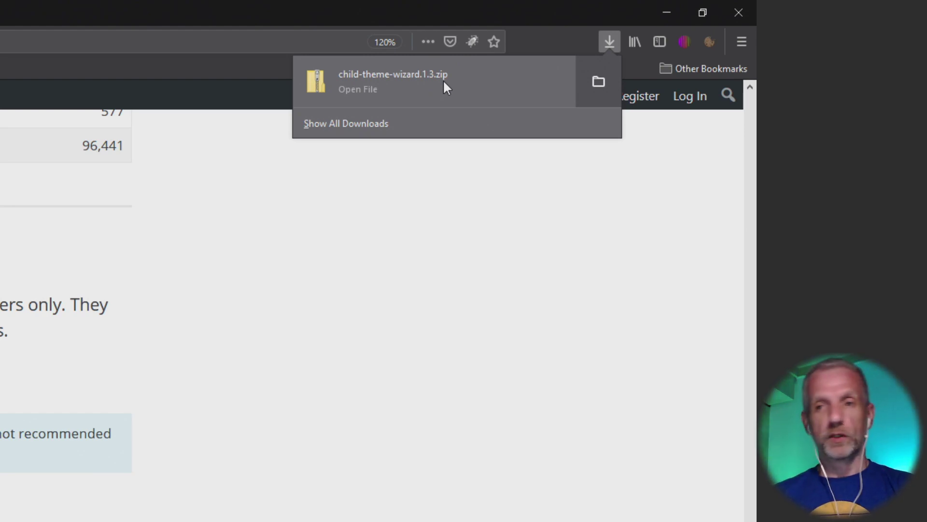
left_click(464, 228)
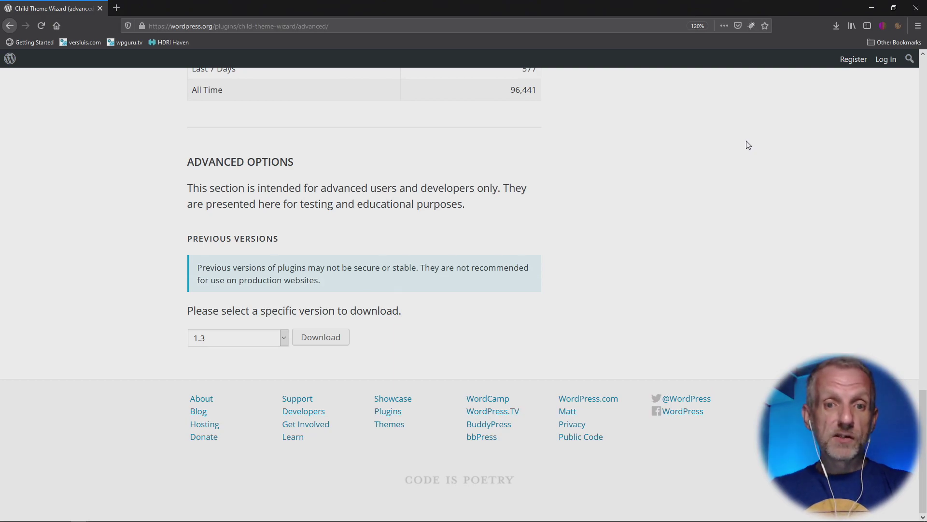
scroll(748, 145, "up", 15)
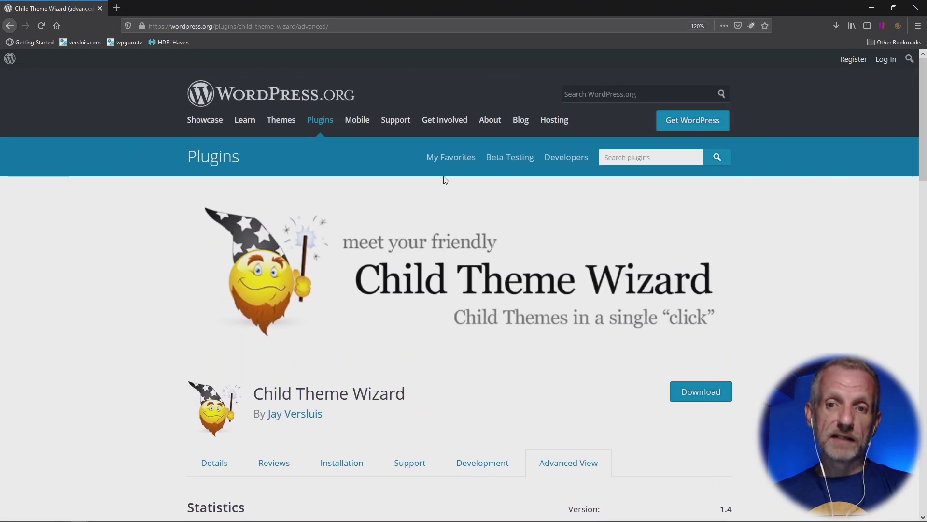
scroll(599, 400, "down", 5)
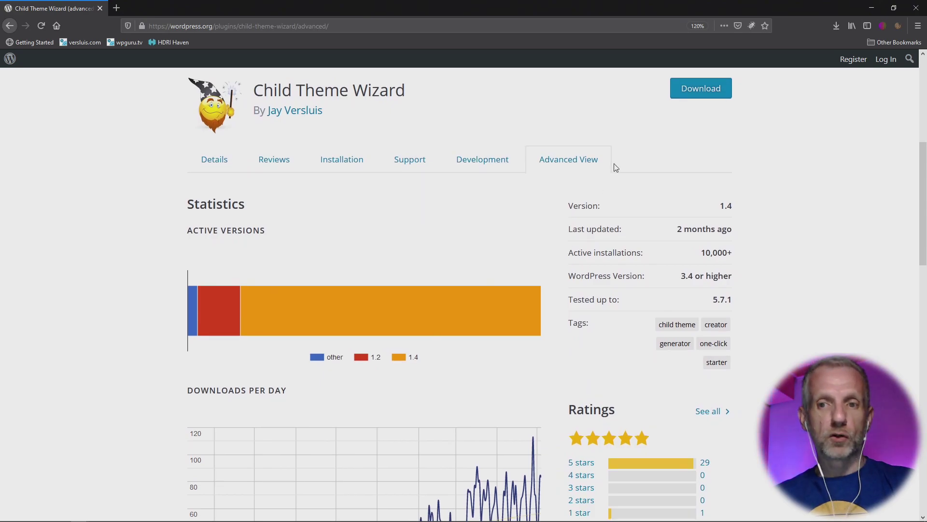
scroll(580, 166, "down", 15)
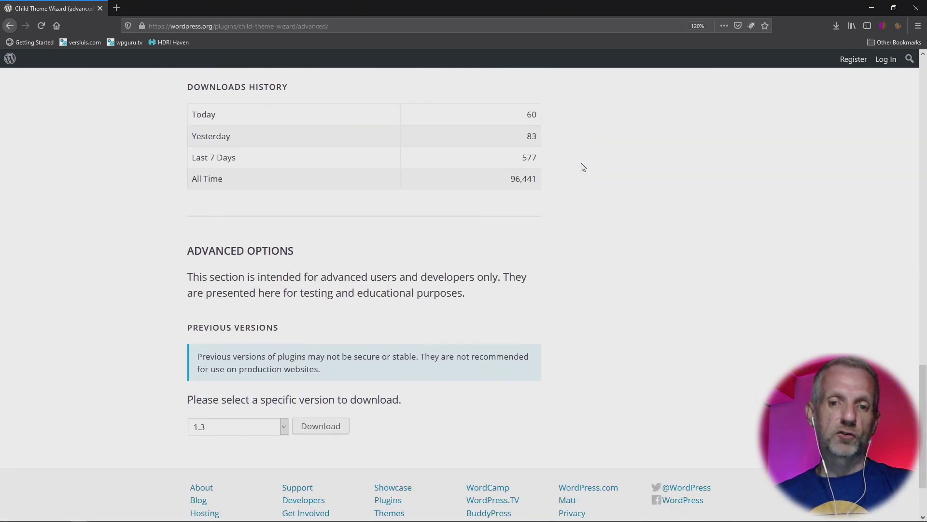